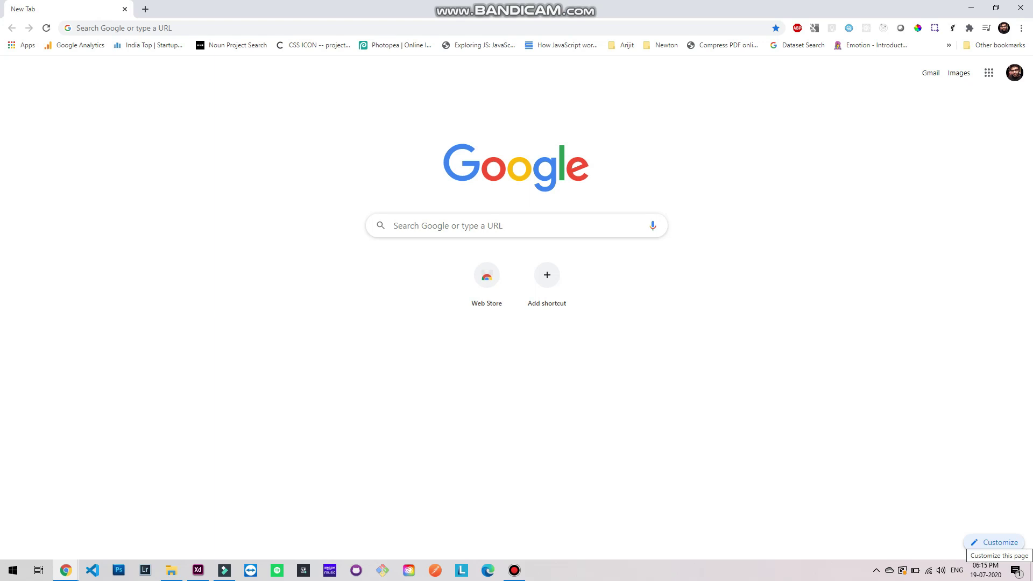
Open the new tab page's Customize panel and scroll the background gallery to the Art category
left_click(995, 543)
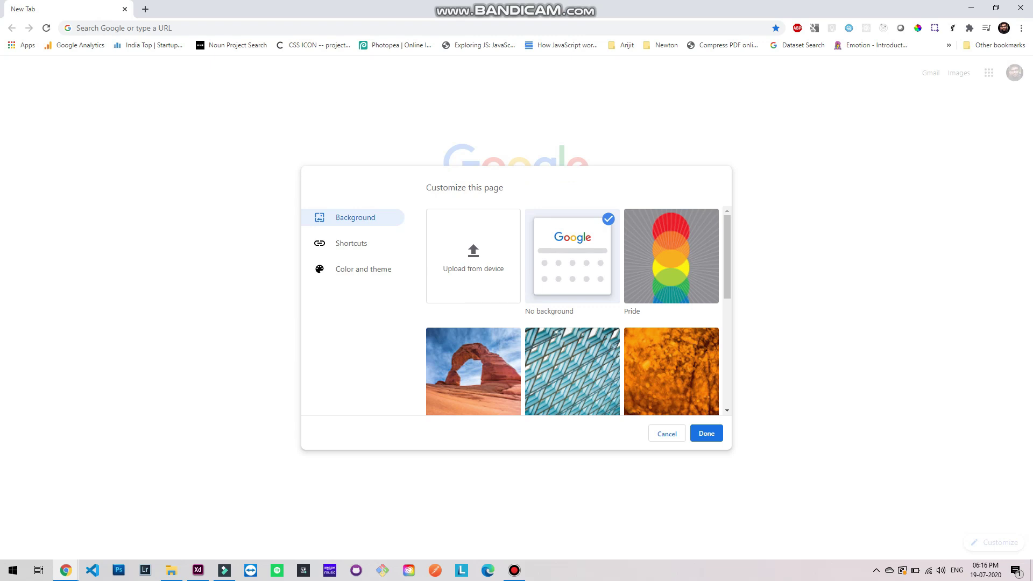
scroll(579, 311, "down", 4)
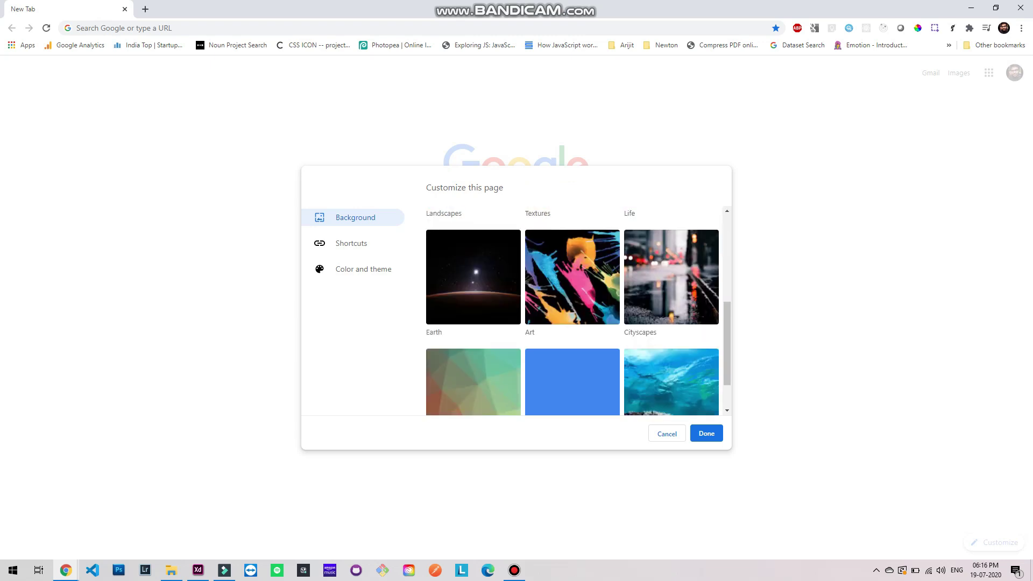
scroll(578, 311, "down", 1)
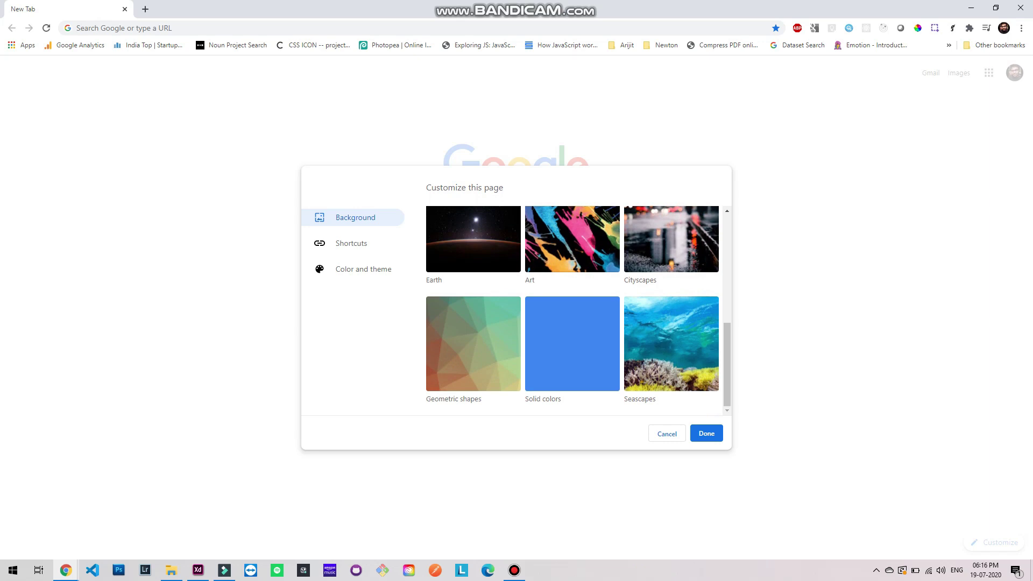
scroll(578, 311, "up", 5)
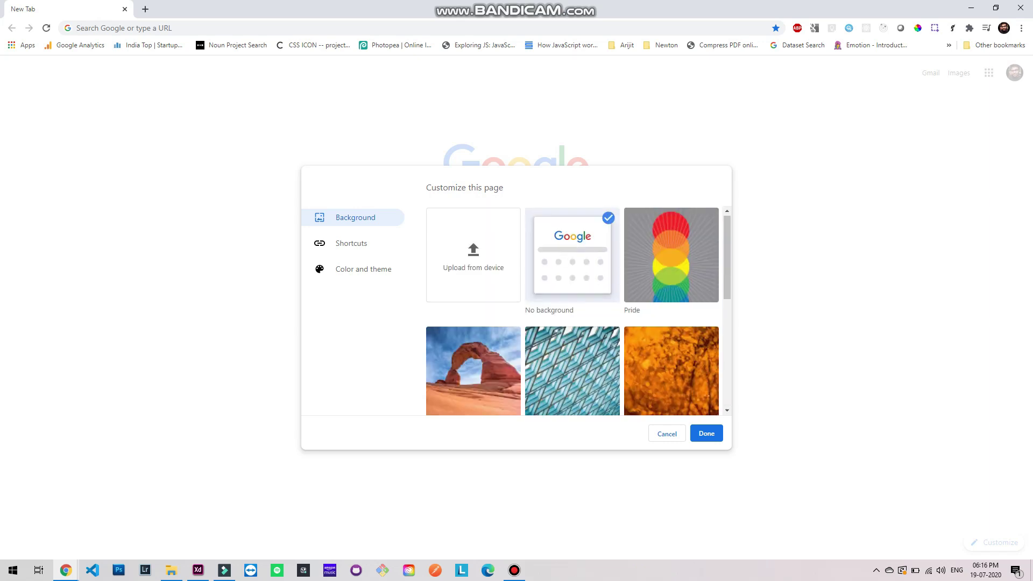
scroll(578, 311, "down", 5)
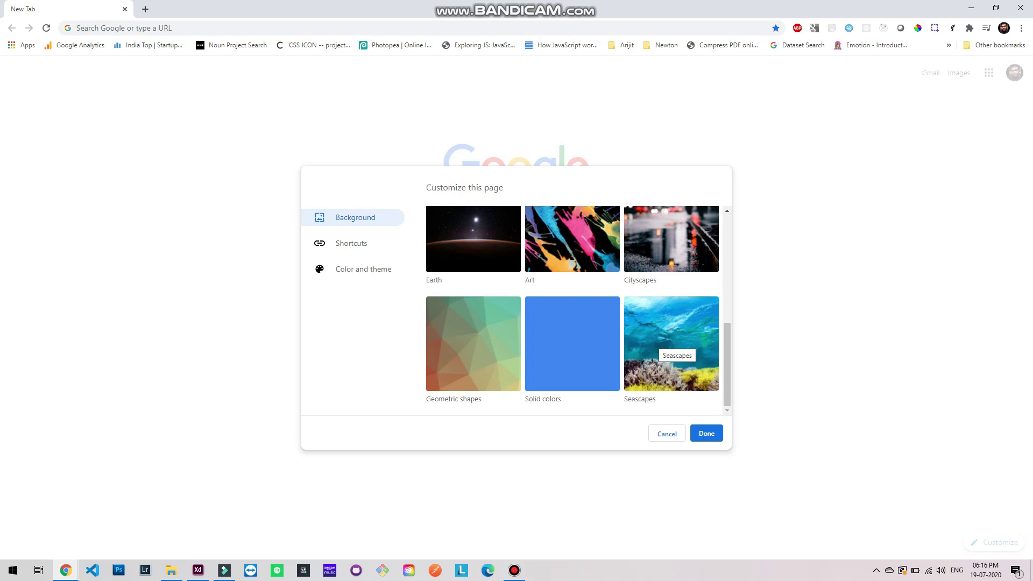
Open the Art collection and preview the geometric and candy-wave art as backgrounds
left_click(572, 239)
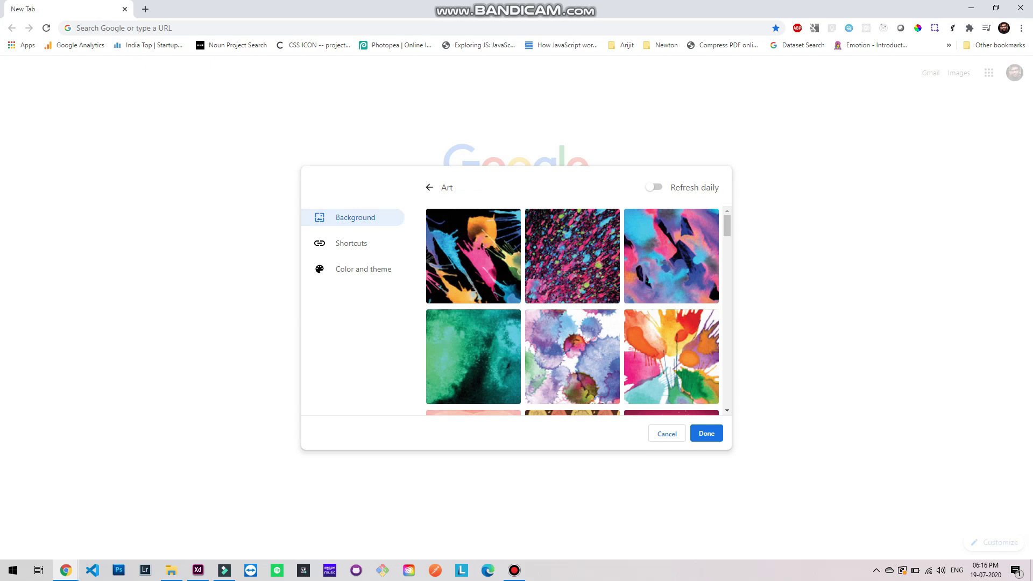
scroll(572, 310, "down", 2)
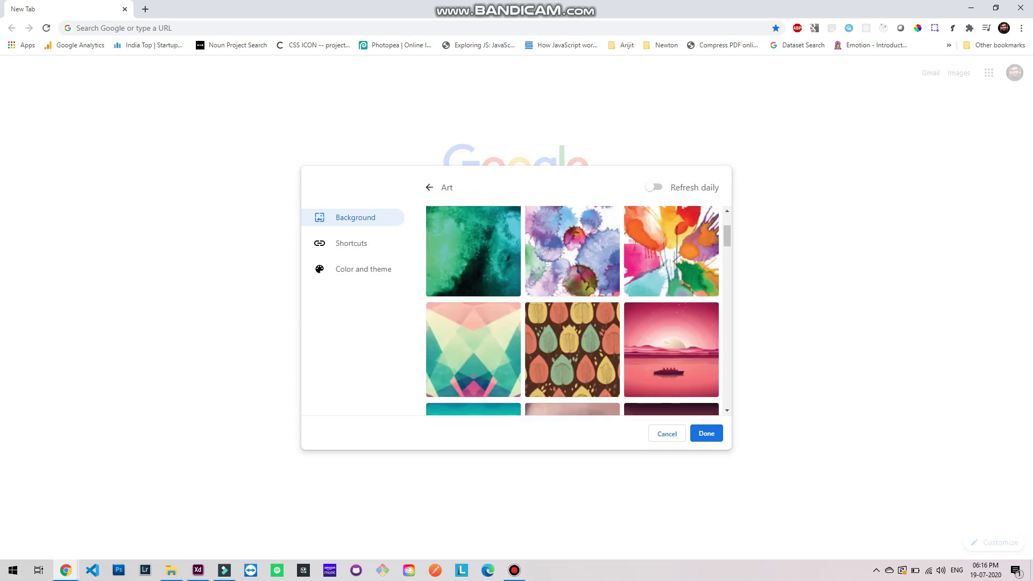
scroll(572, 310, "down", 3)
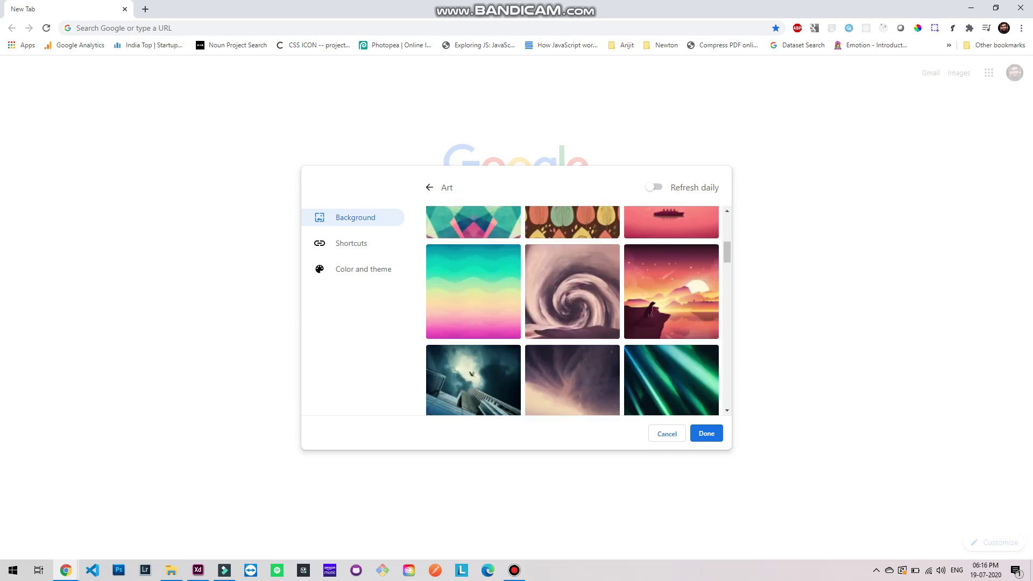
scroll(572, 311, "up", 1)
scroll(572, 310, "down", 3)
scroll(572, 311, "up", 2)
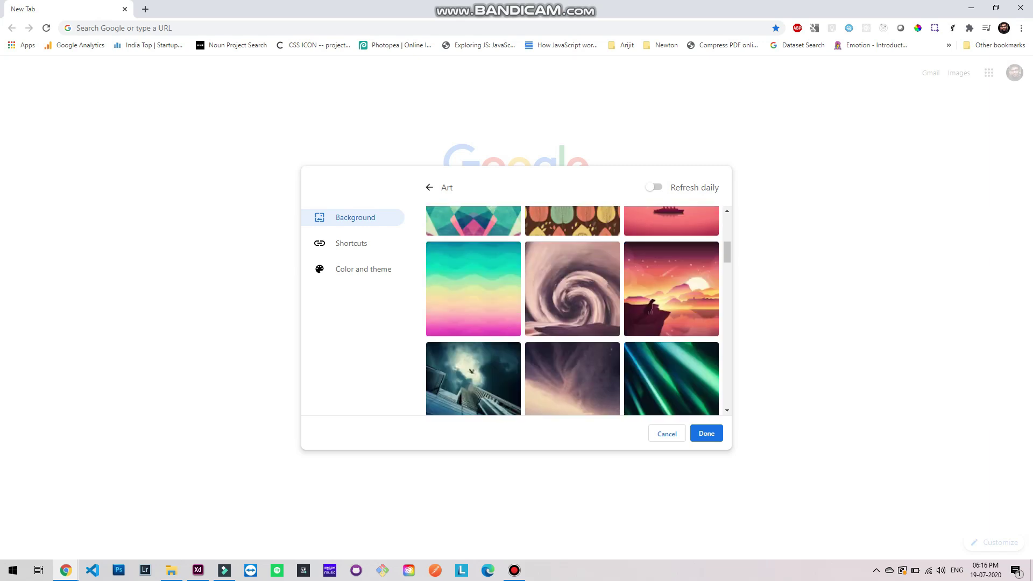
left_click(474, 220)
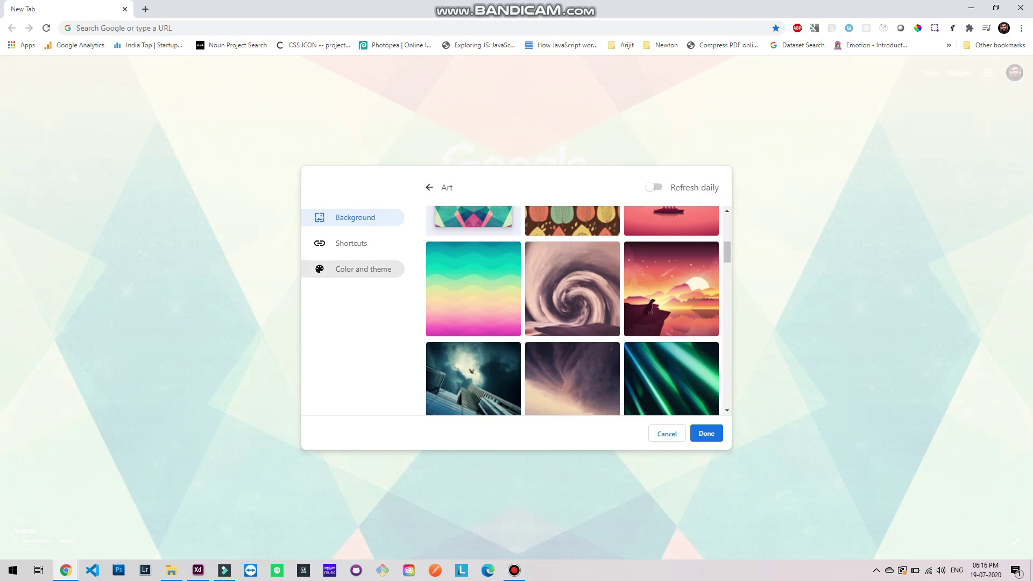
left_click(473, 289)
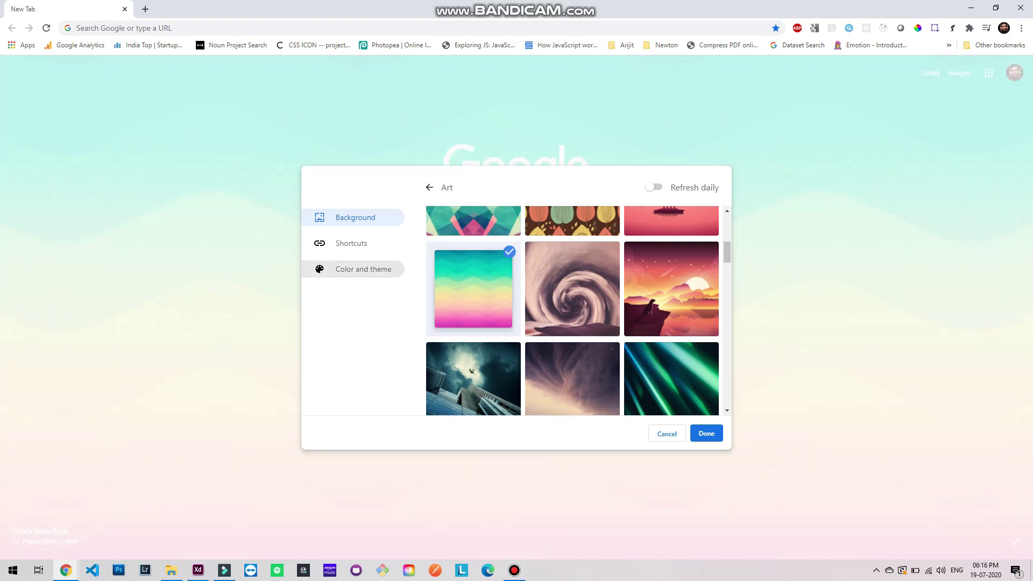
Preview the zigzag art, then set Magic pineapple as the background and save
scroll(573, 310, "down", 4)
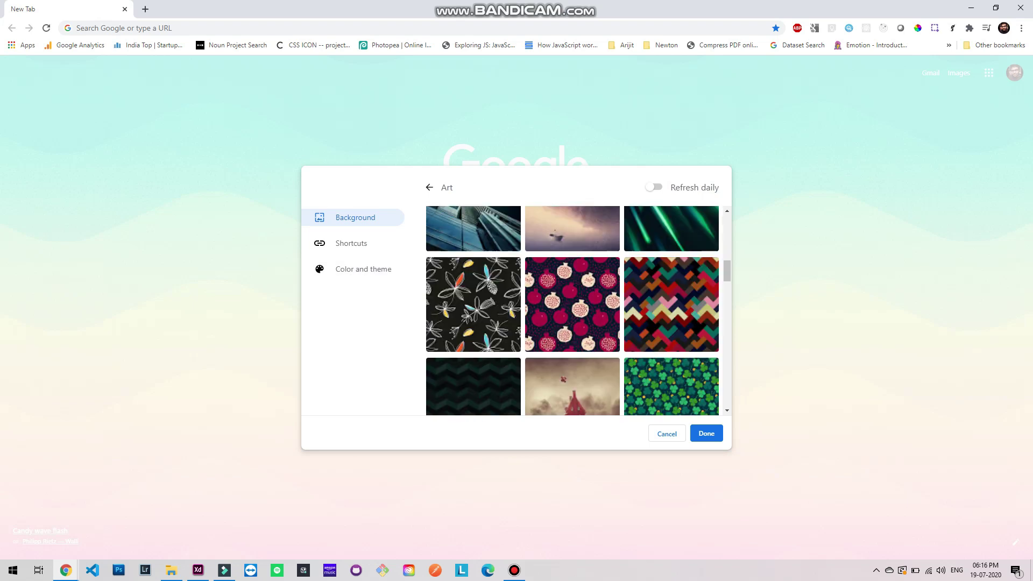
left_click(671, 275)
scroll(572, 311, "down", 6)
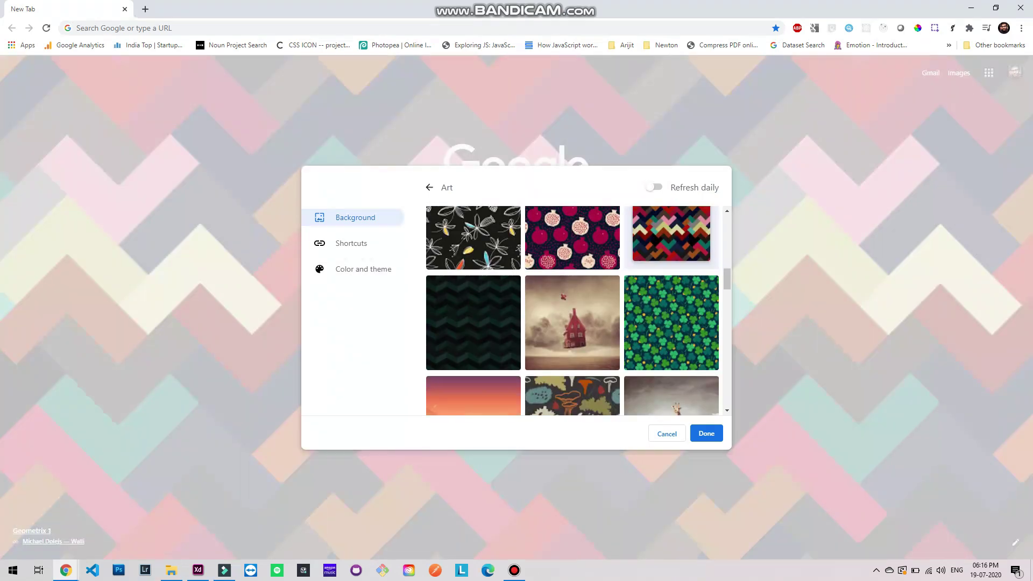
left_click(671, 388)
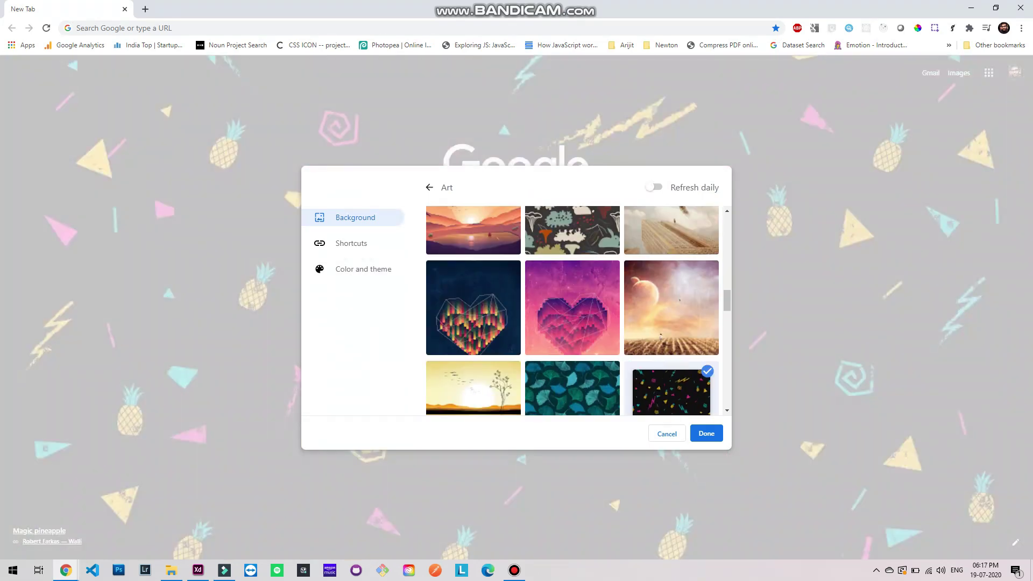
scroll(572, 310, "down", 4)
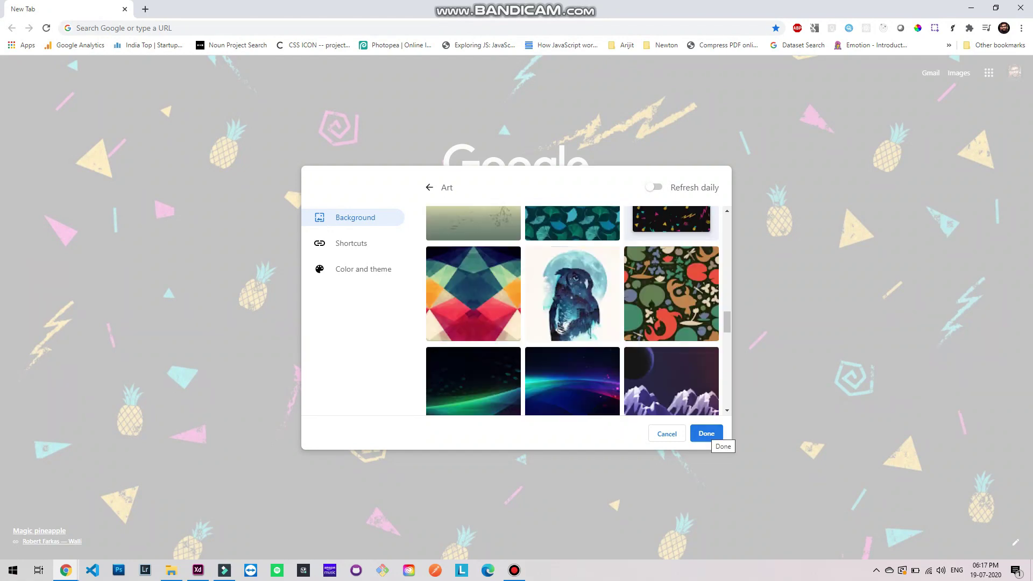
left_click(706, 433)
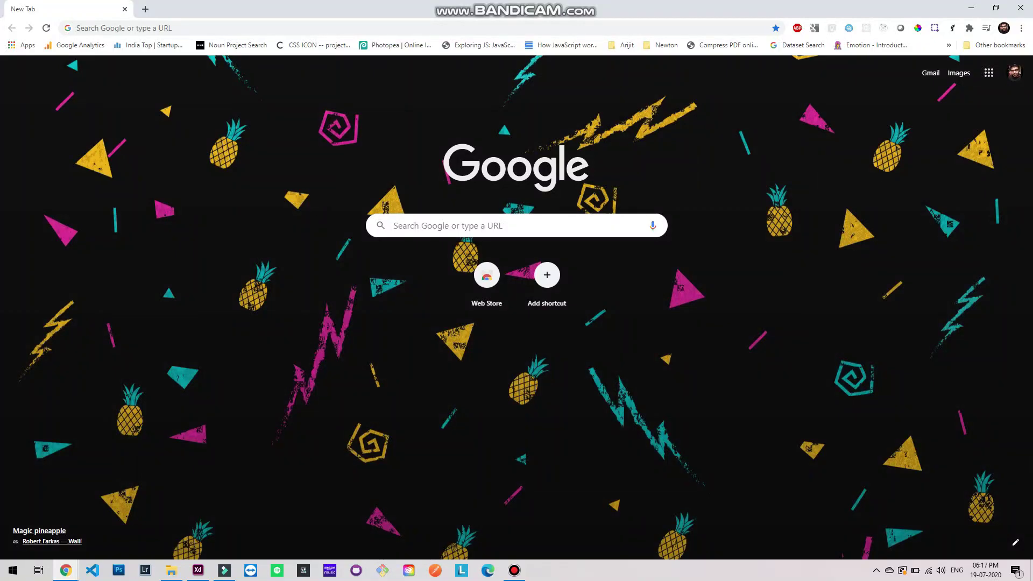
Close the two extra new tabs and reopen the Customize this page dialog
left_click(146, 9)
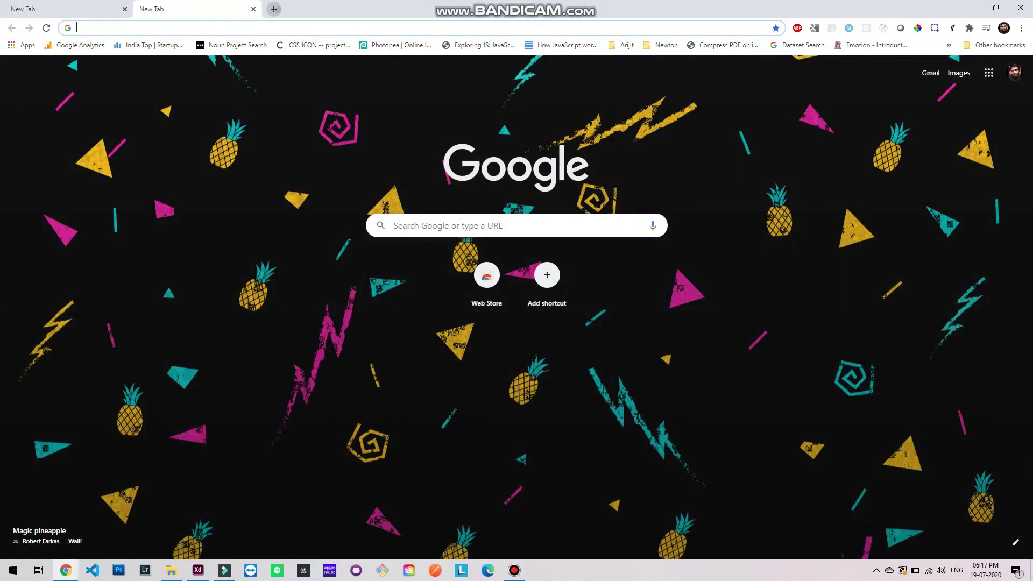
left_click(274, 10)
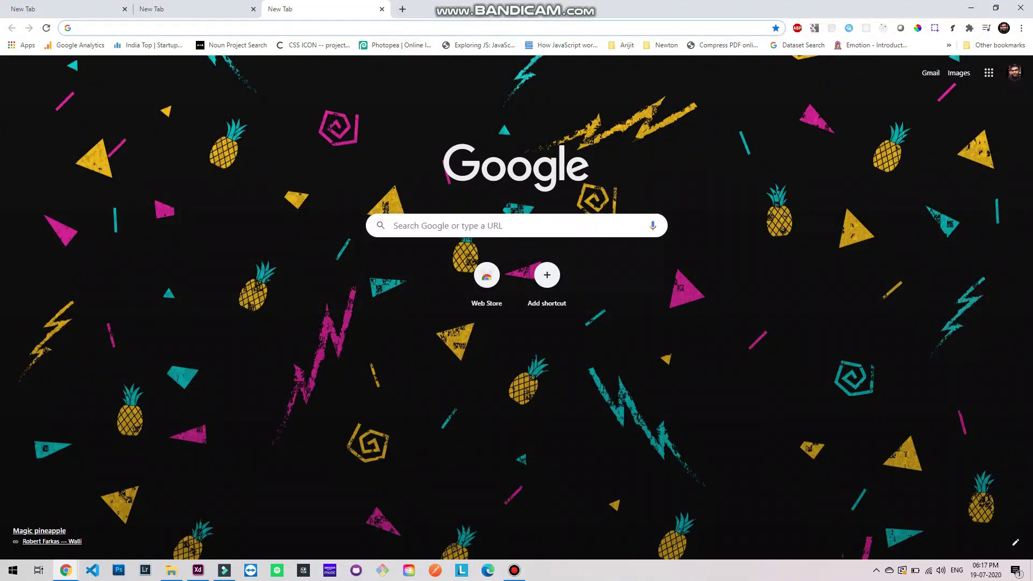
key("ctrl+w")
key("ctrl+w")
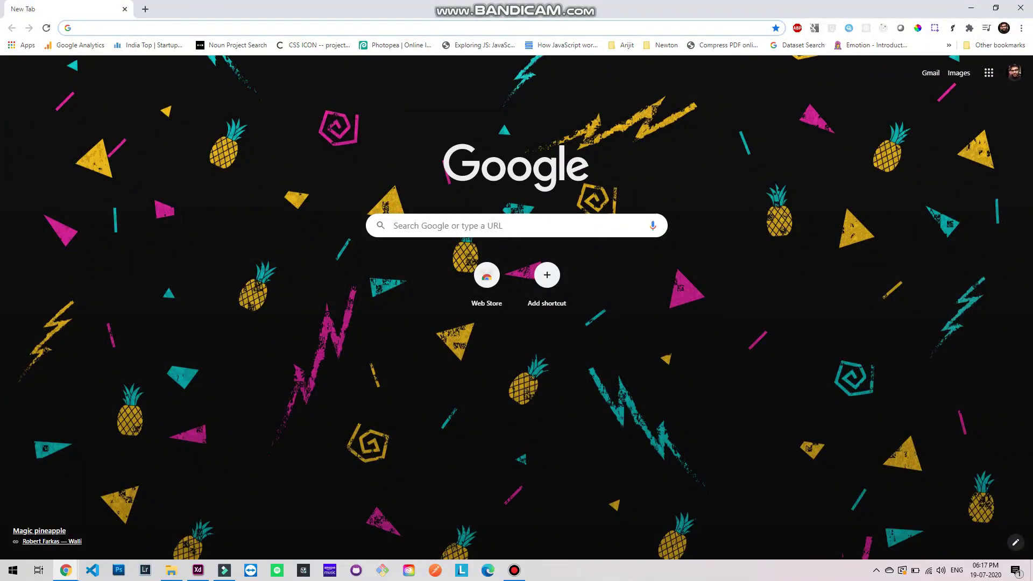
left_click(1015, 542)
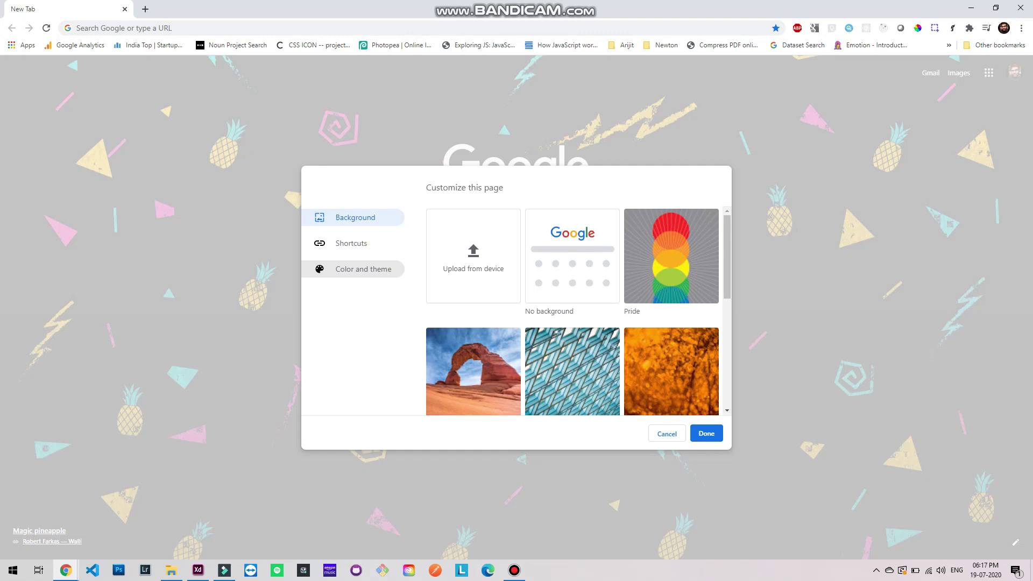
Preview slate, black, yellow, orange and teal themes, then apply the purple colour theme
left_click(363, 269)
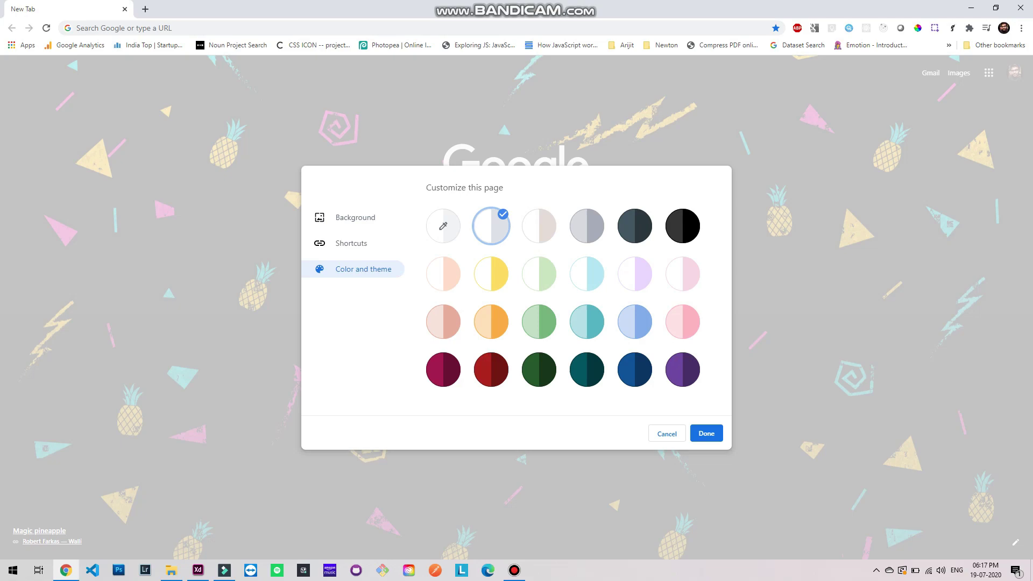
left_click(635, 226)
left_click(683, 226)
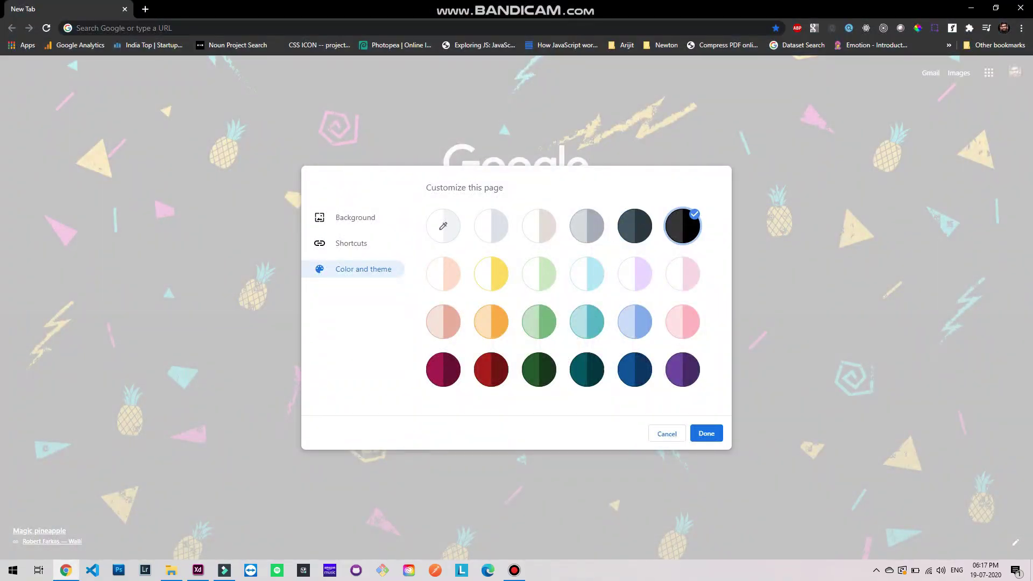
left_click(490, 273)
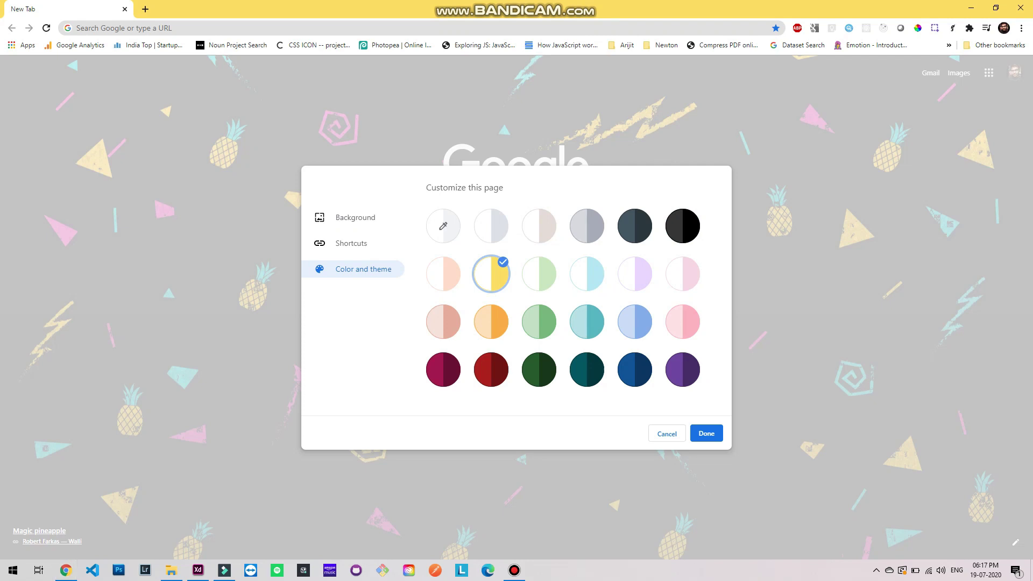
left_click(491, 321)
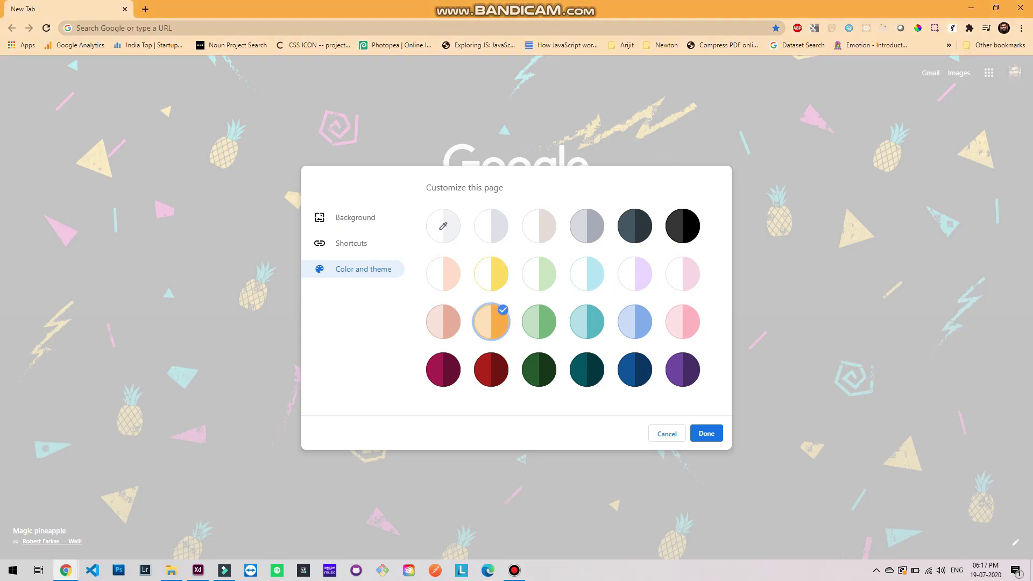
left_click(586, 370)
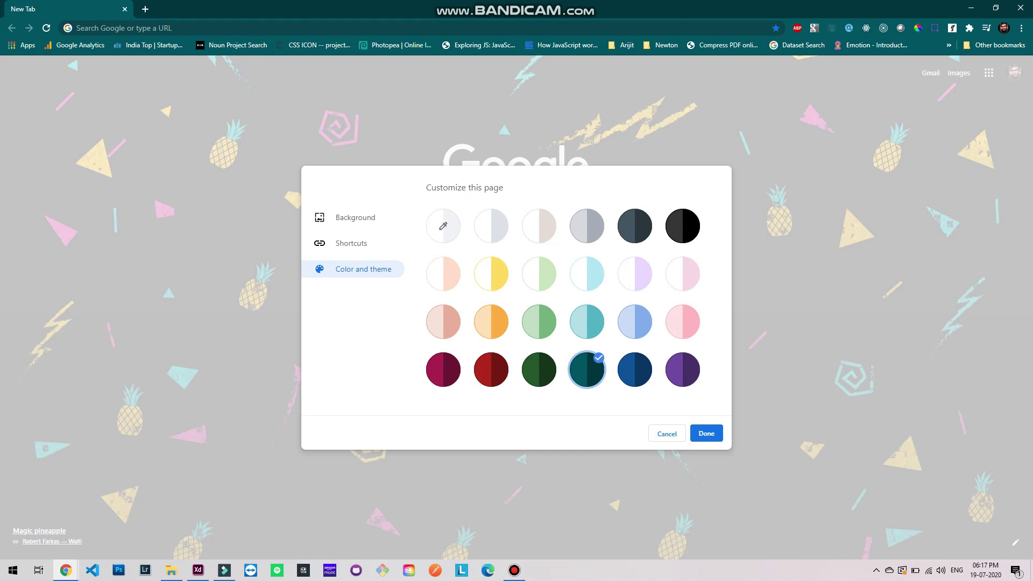
left_click(683, 370)
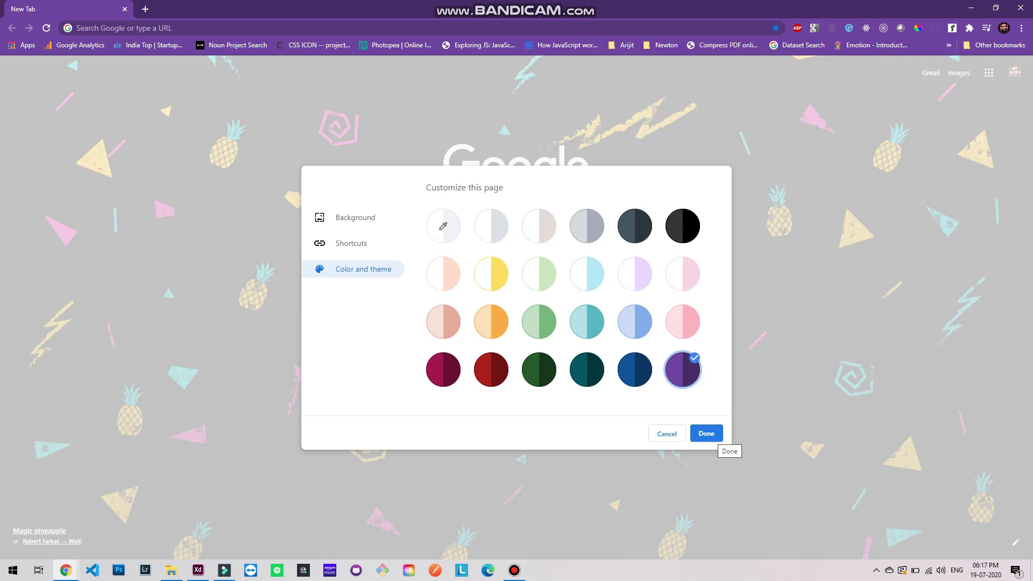
left_click(707, 434)
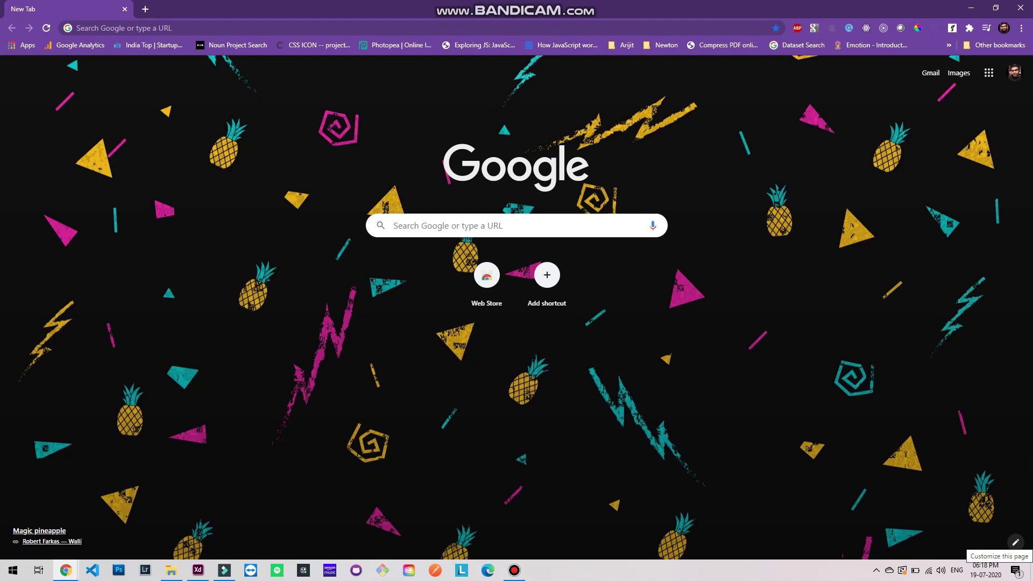
left_click(1016, 543)
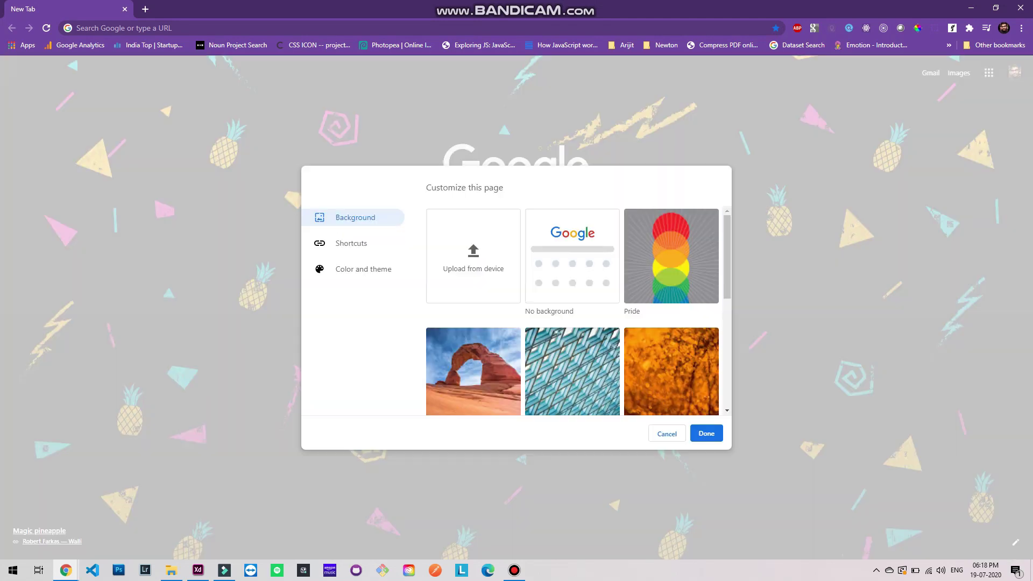
left_click(351, 243)
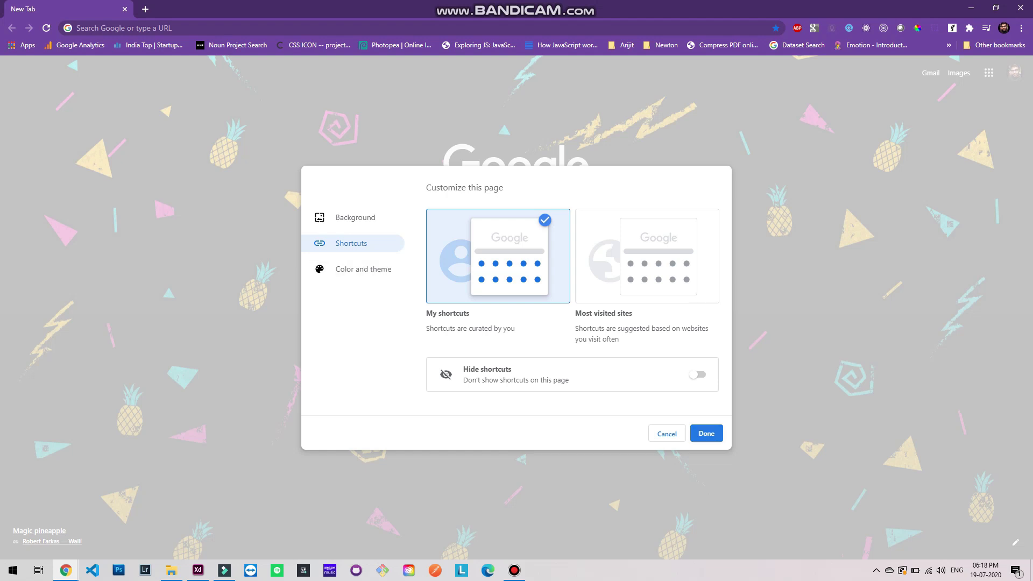
key("Escape")
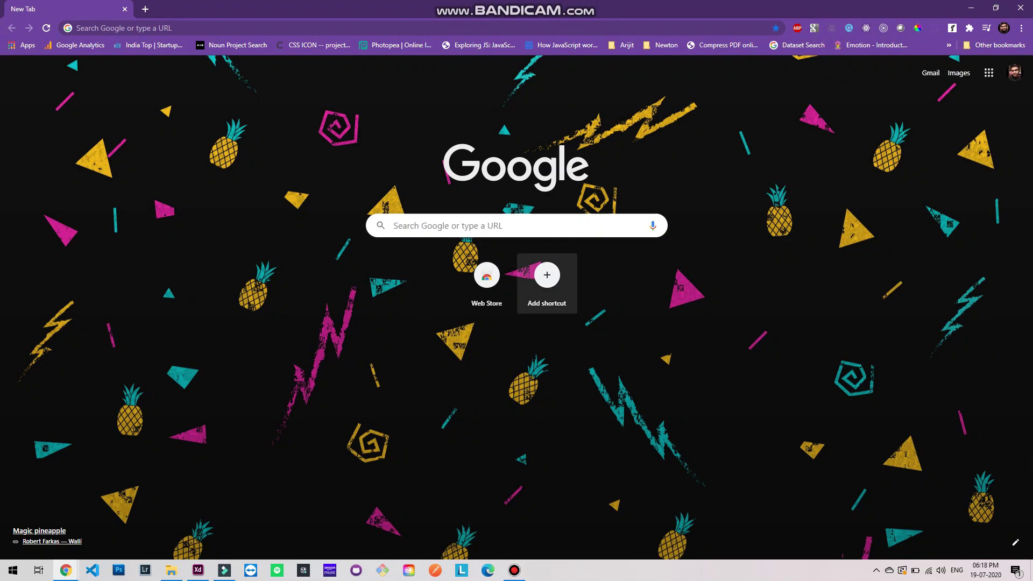
Add a custom shortcut named after the site owner, pointing to their personal website URL
left_click(547, 277)
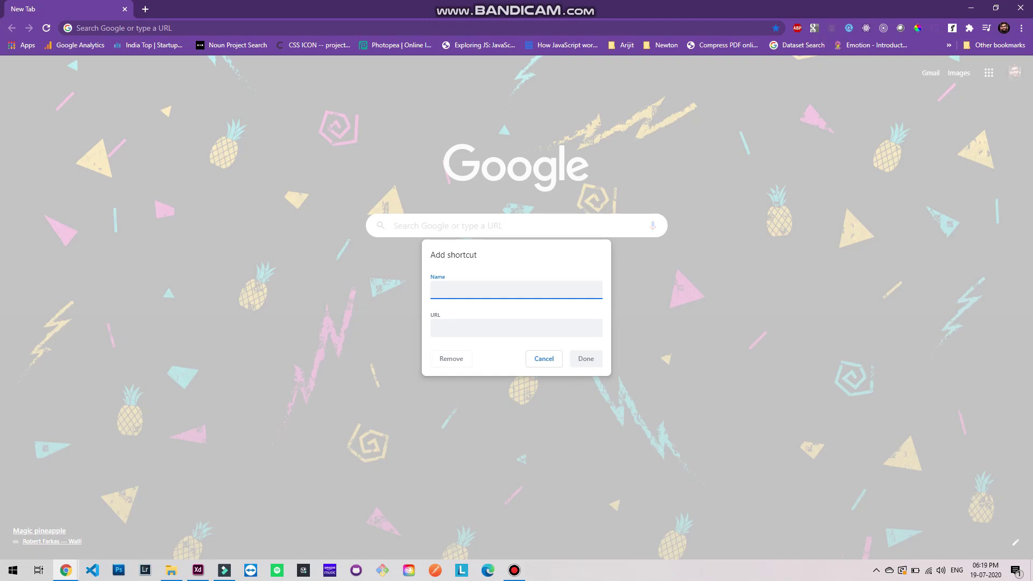
type("Arijit Patra")
key("Tab")
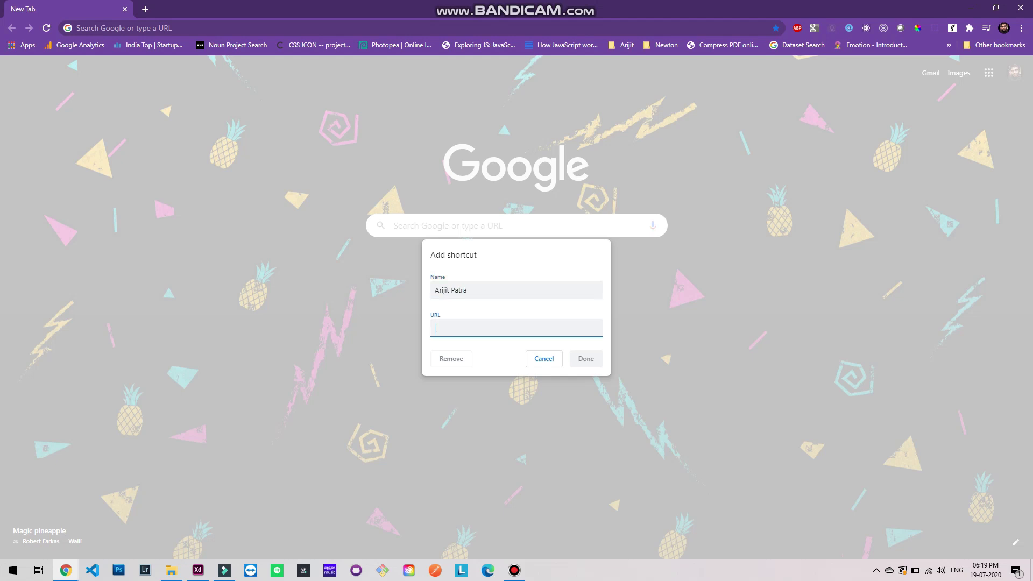
type("https://arijitpa")
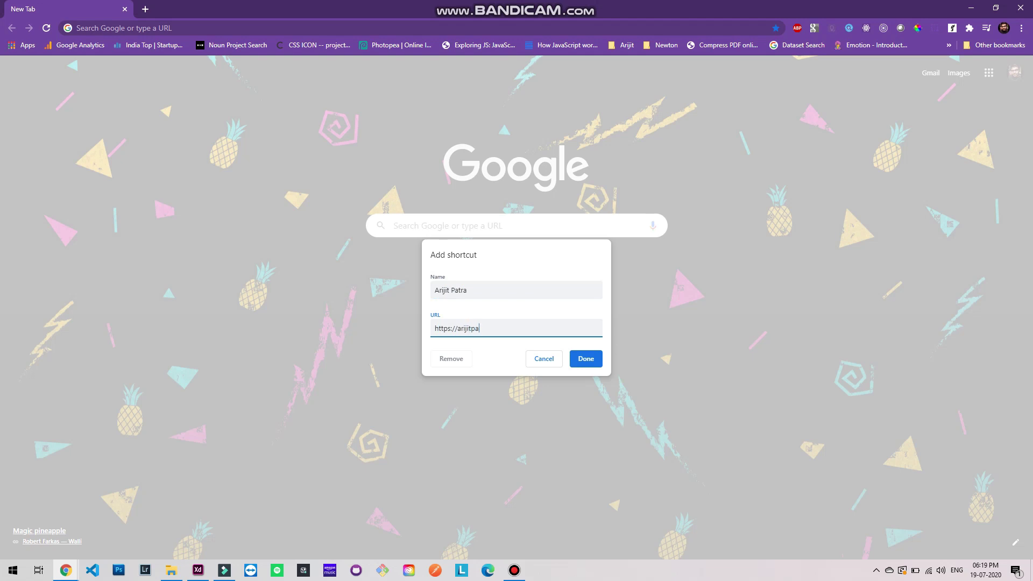
type("in")
left_click(582, 359)
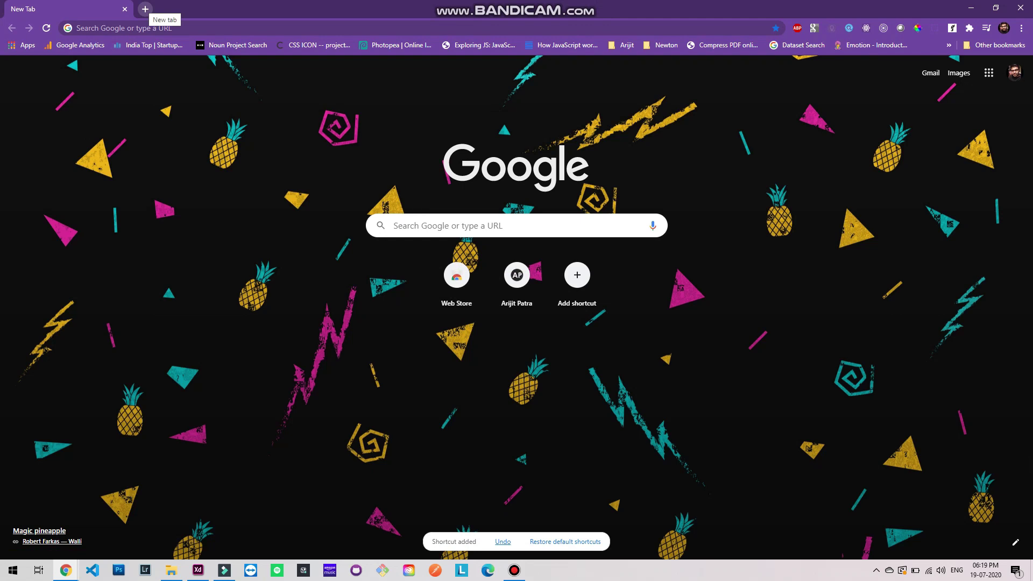
Open and close an extra tab, then remove the personal website shortcut from its edit menu
left_click(145, 8)
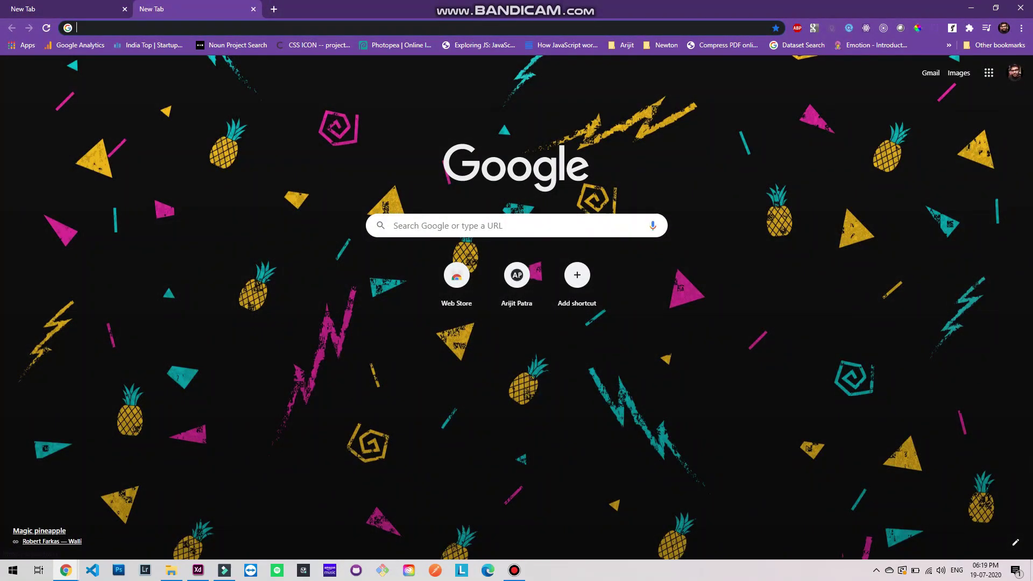
left_click(254, 9)
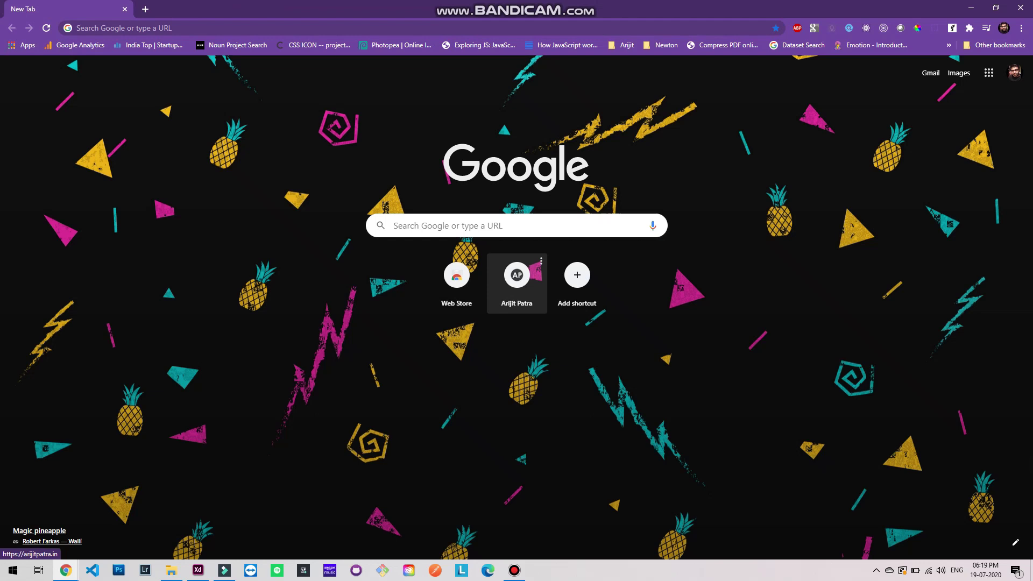
left_click(542, 261)
key("End")
key("Tab")
key("Tab")
key("Return")
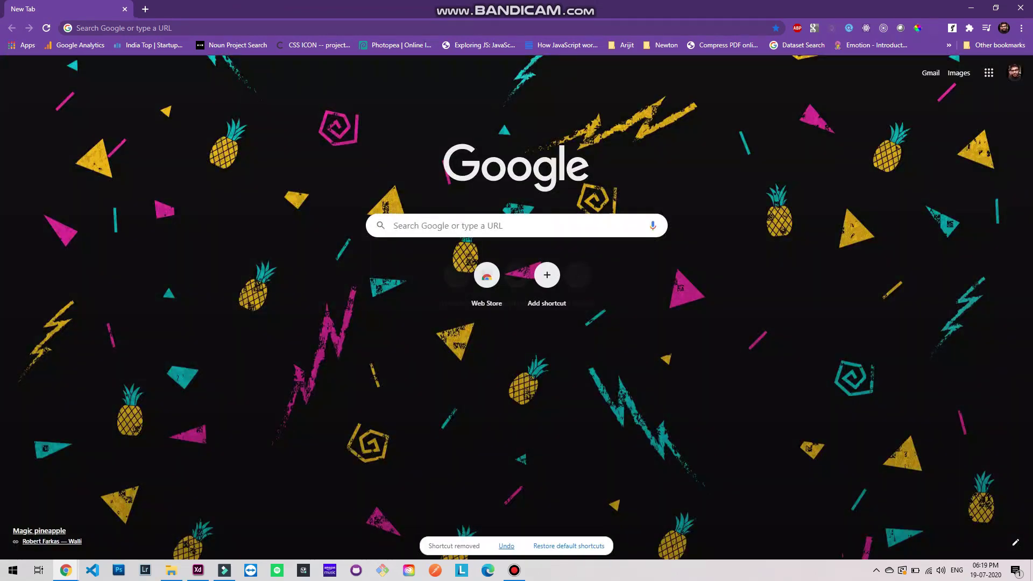